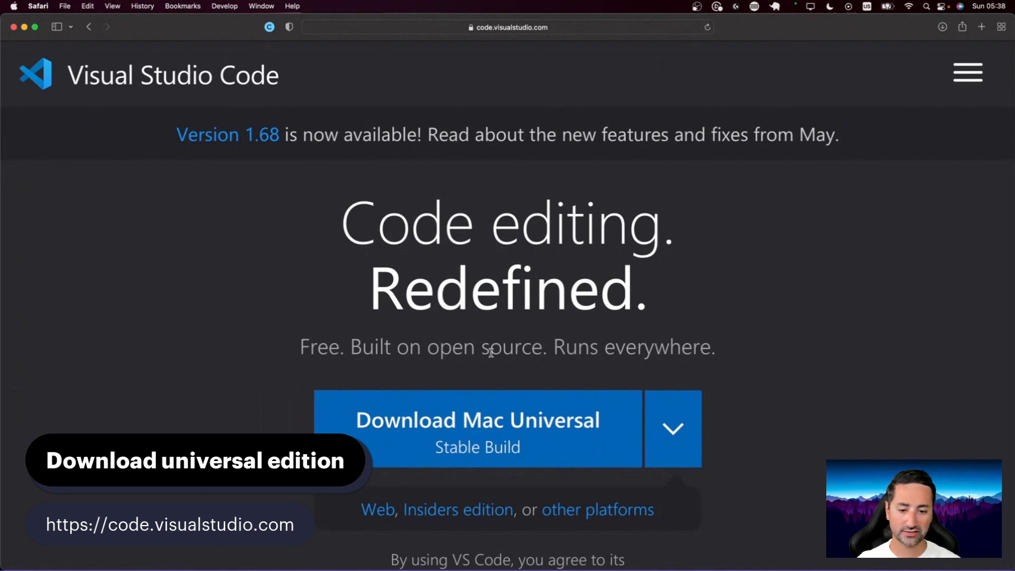
Step: Download the stable macOS Universal build of Visual Studio Code from code.visualstudio.com
scroll(515, 258, down, 5)
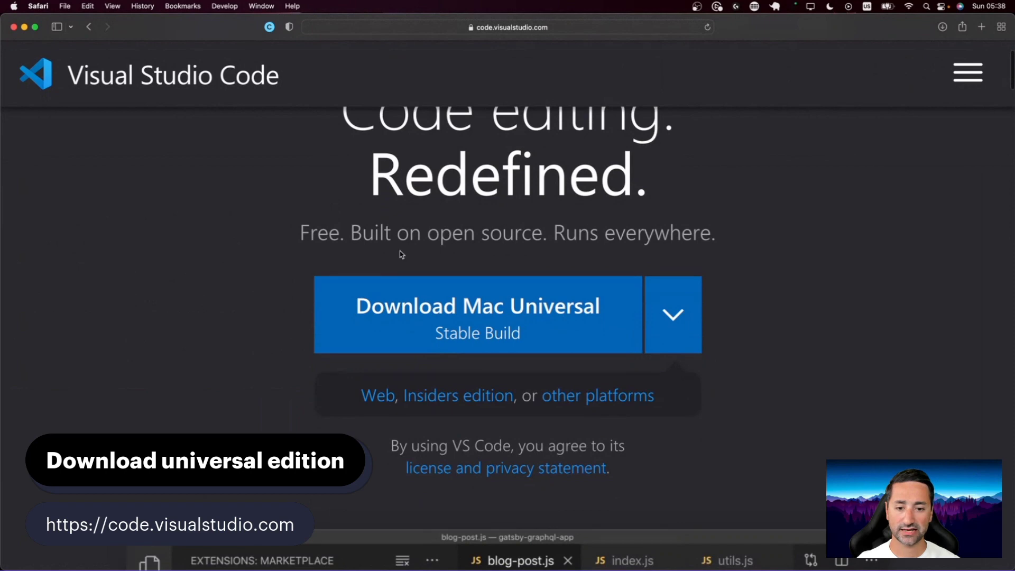
scroll(402, 253, down, 3)
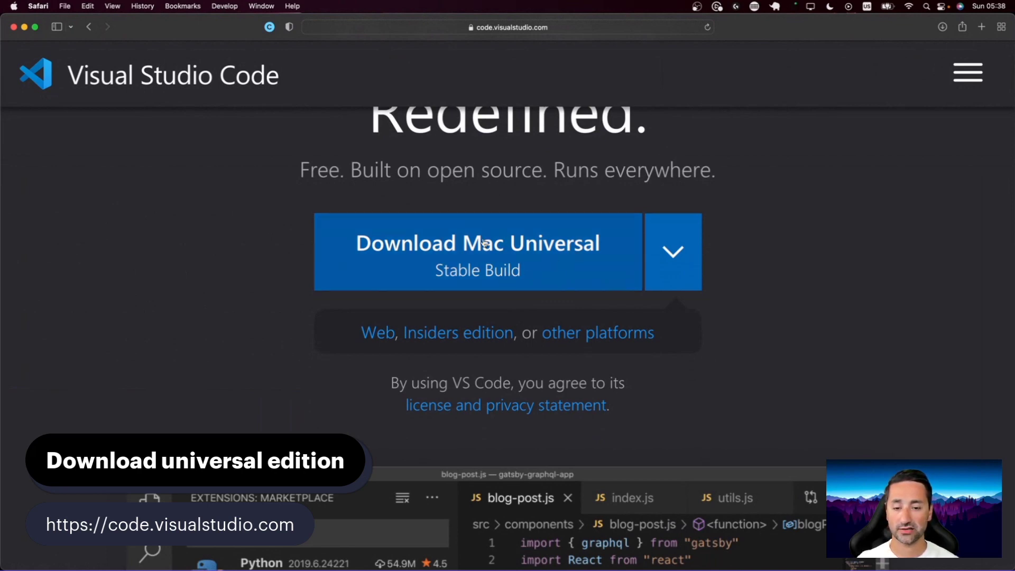
click(673, 251)
scroll(566, 168, down, 1)
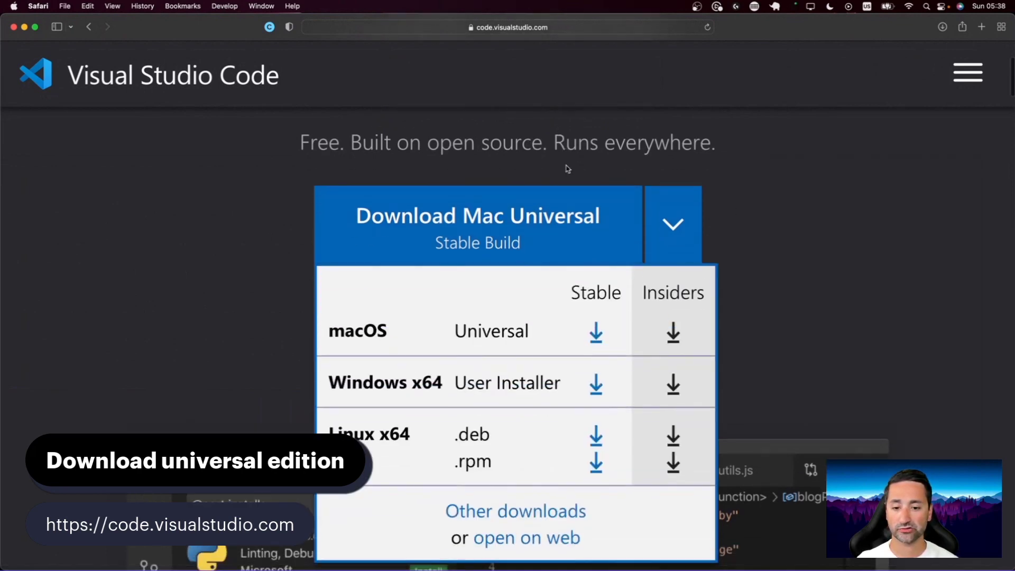
scroll(433, 375, down, 2)
double_click(484, 282)
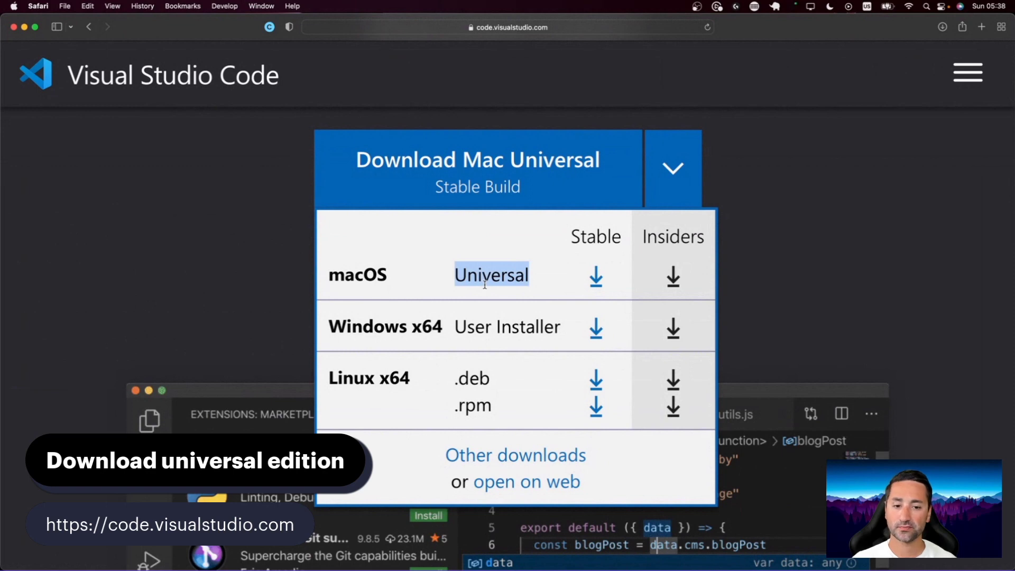
click(455, 188)
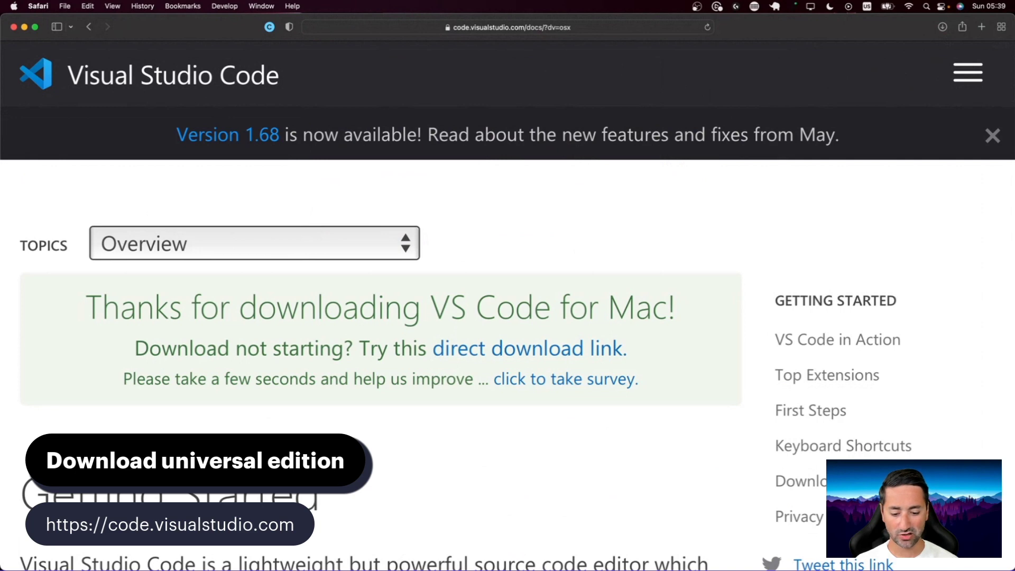
Step: Reveal the downloaded Visual Studio Code-2.app in Finder from Safari's download list
key(super+Tab)
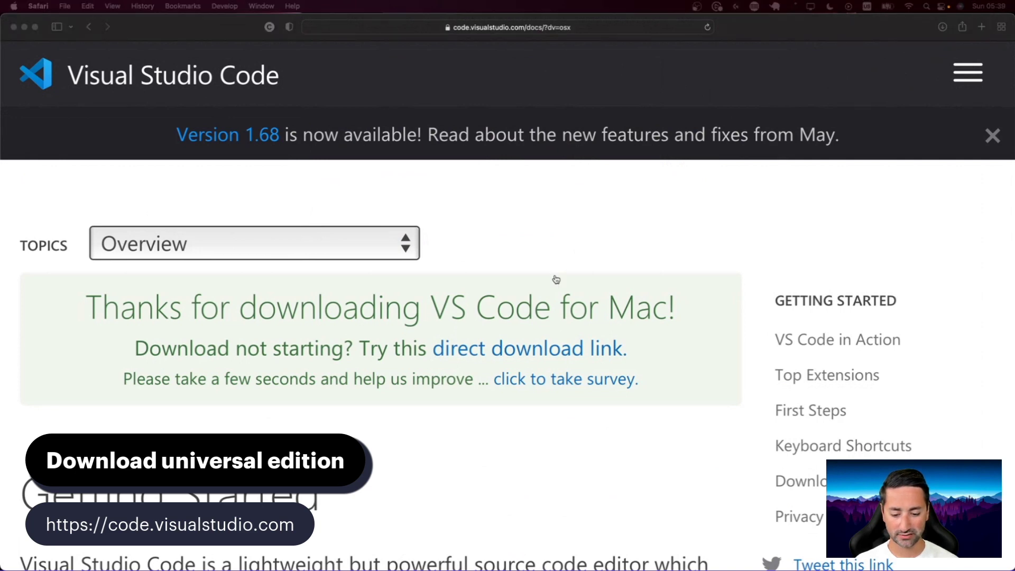
click(526, 201)
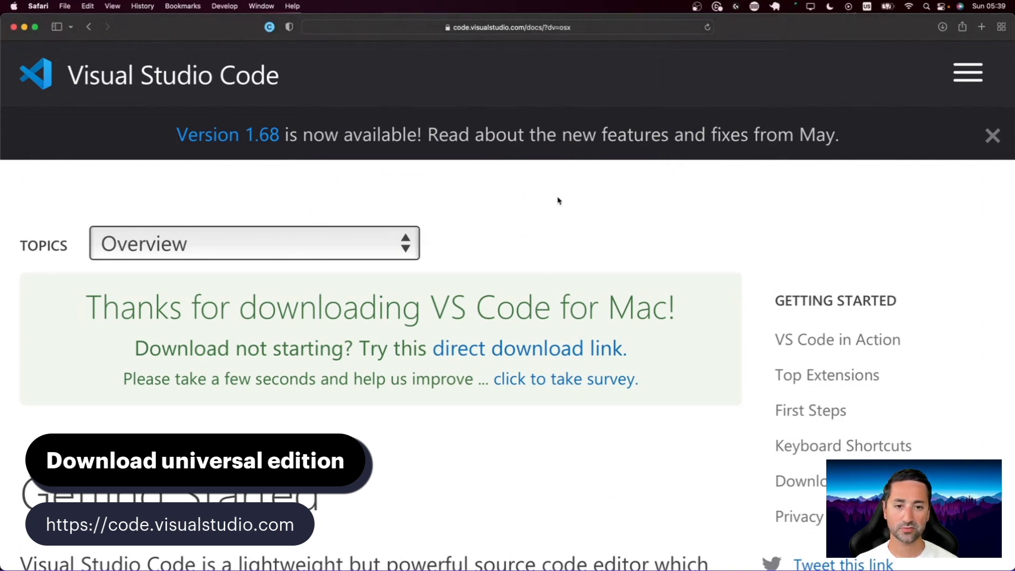
click(942, 27)
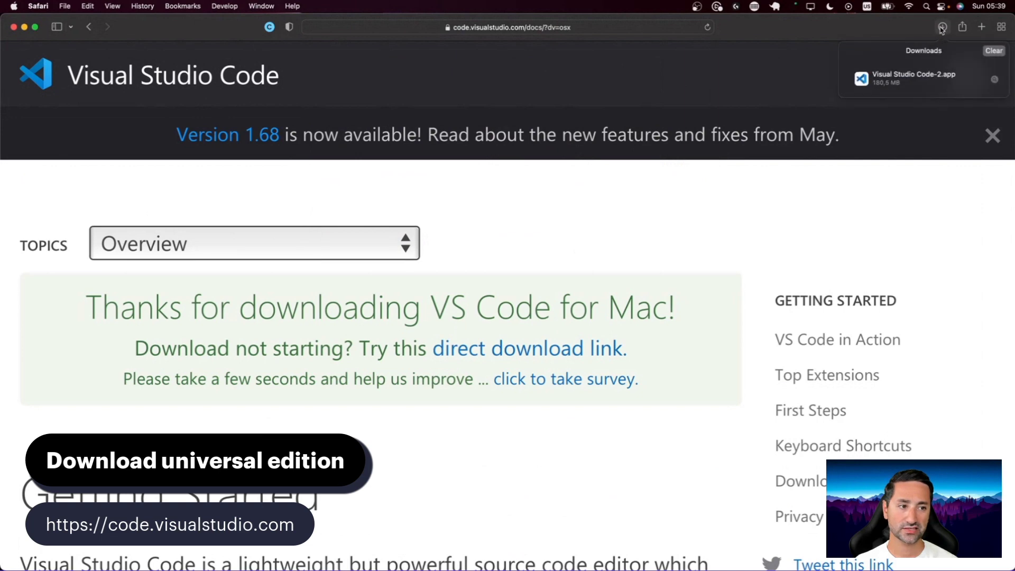
click(993, 81)
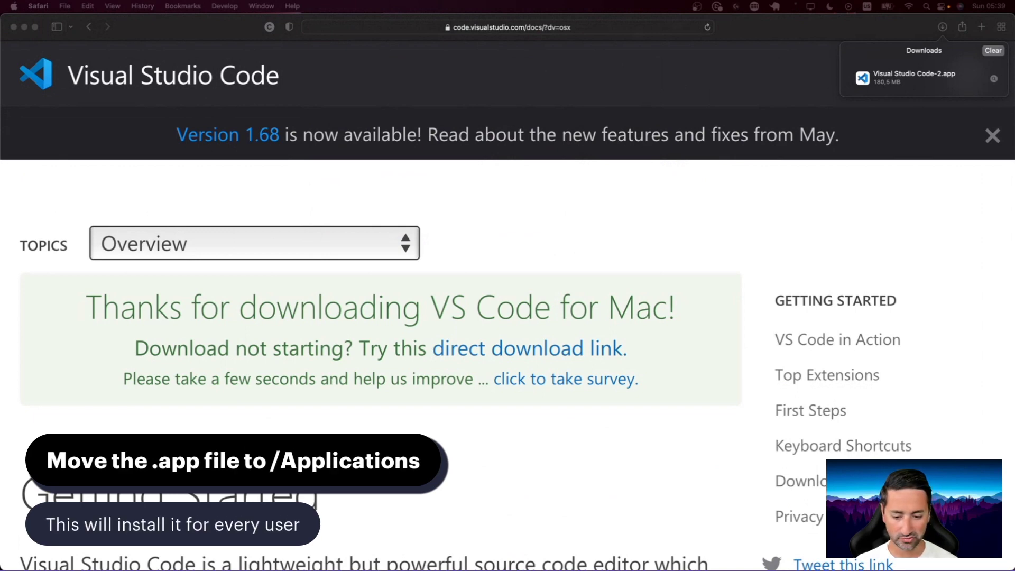
Step: Move the downloaded Visual Studio Code app into the Applications folder, replacing the older copy
drag(423, 570, 390, 51)
click(153, 179)
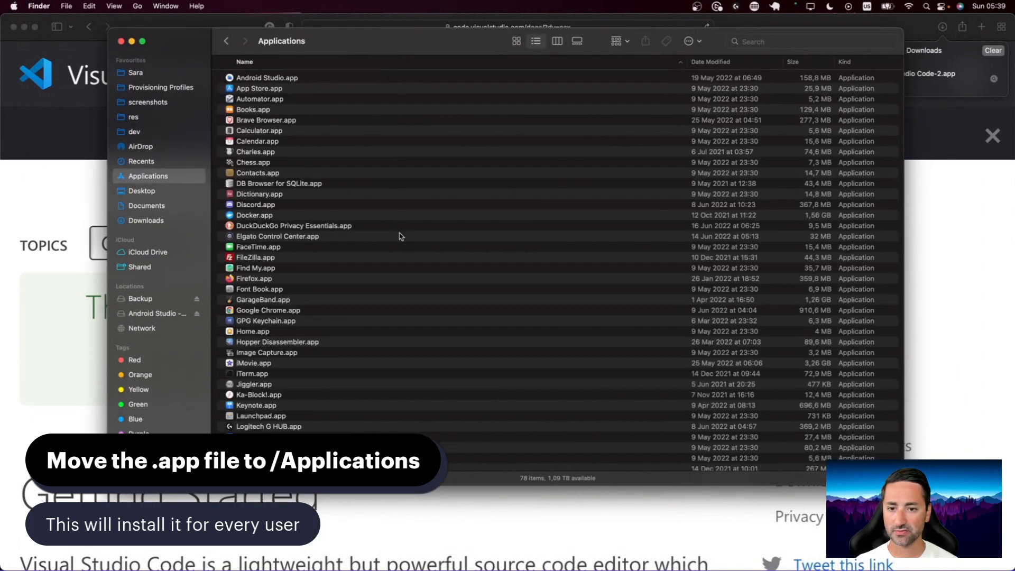
key(super+alt+v)
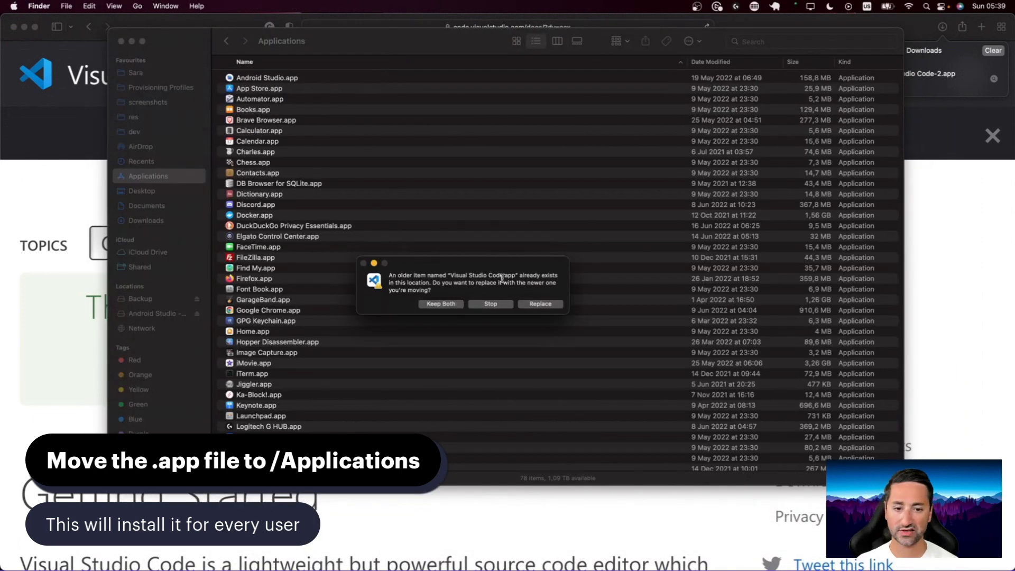
double_click(465, 276)
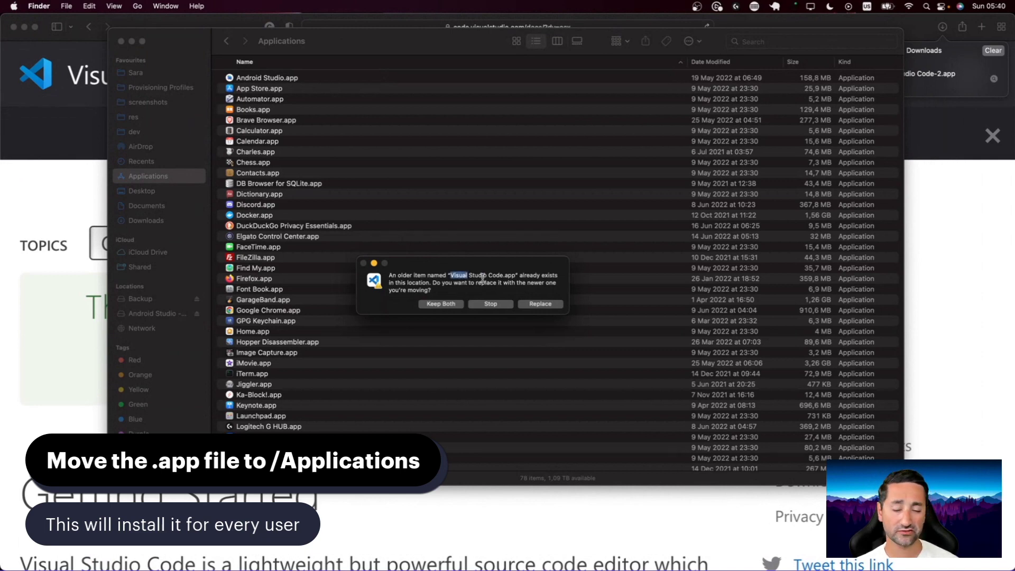
click(524, 304)
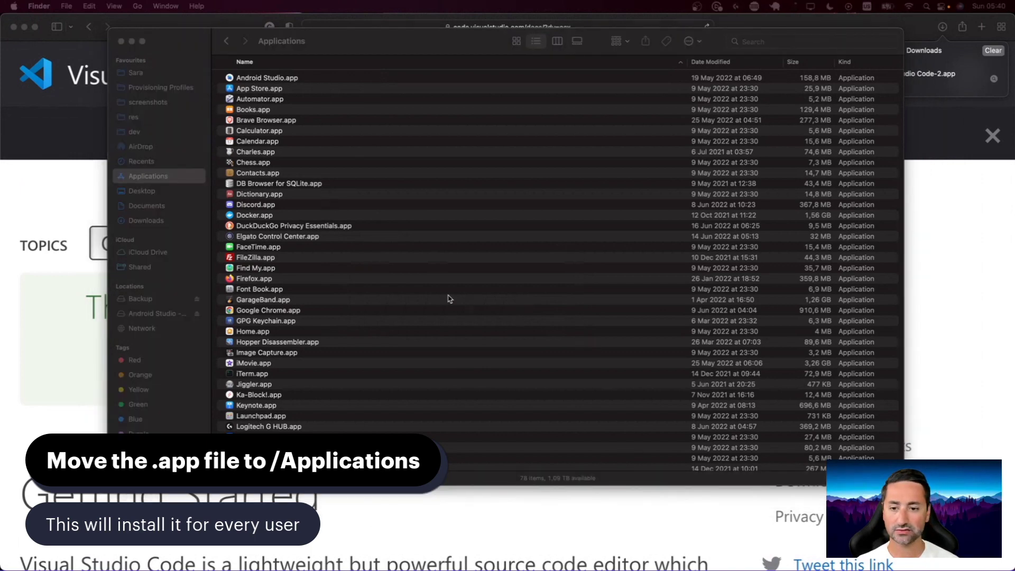
Step: Launch the installed Visual Studio Code.app, allowing the downloaded app to open, and close the Finder window
key(super+Up)
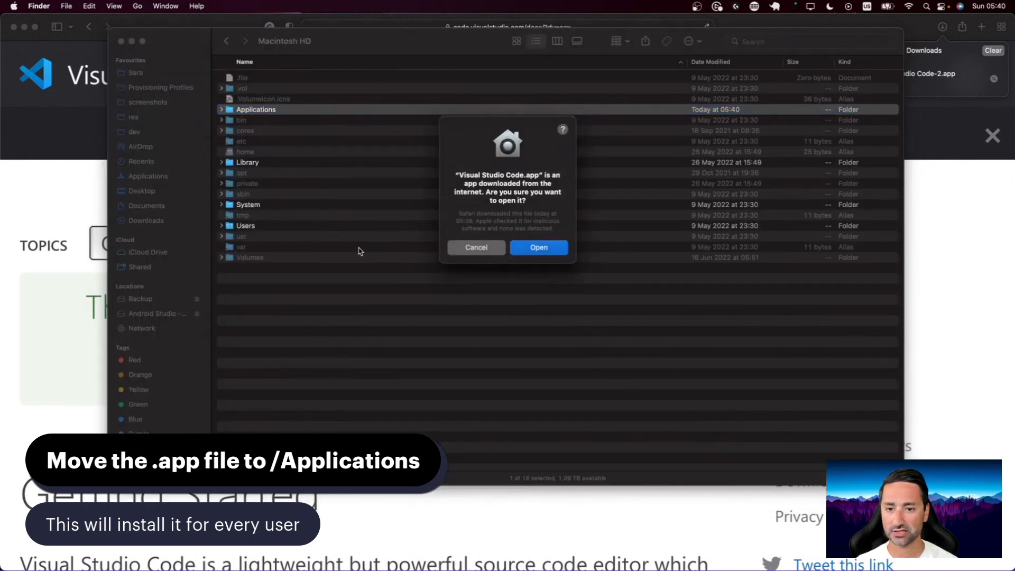
click(534, 252)
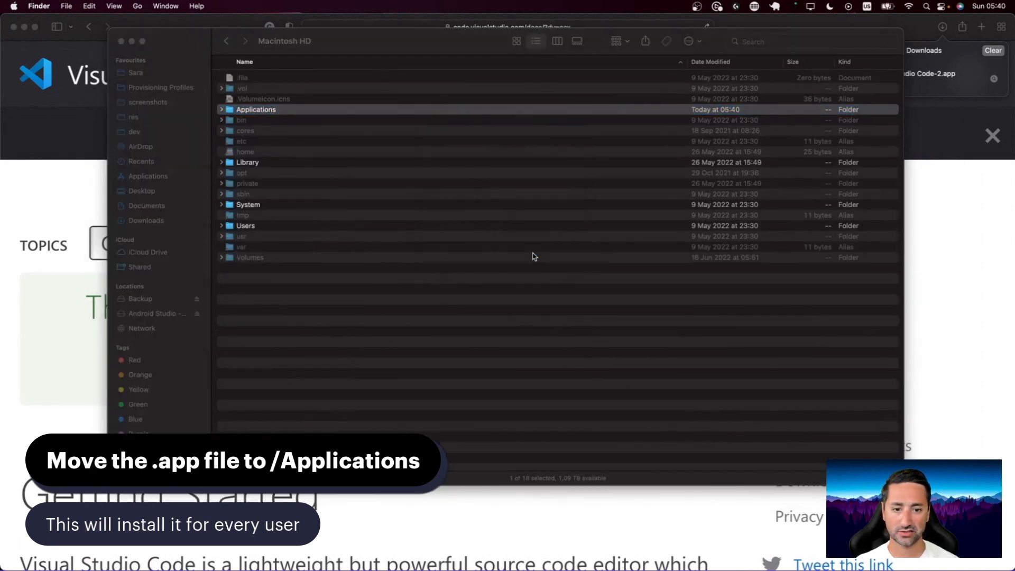
click(121, 41)
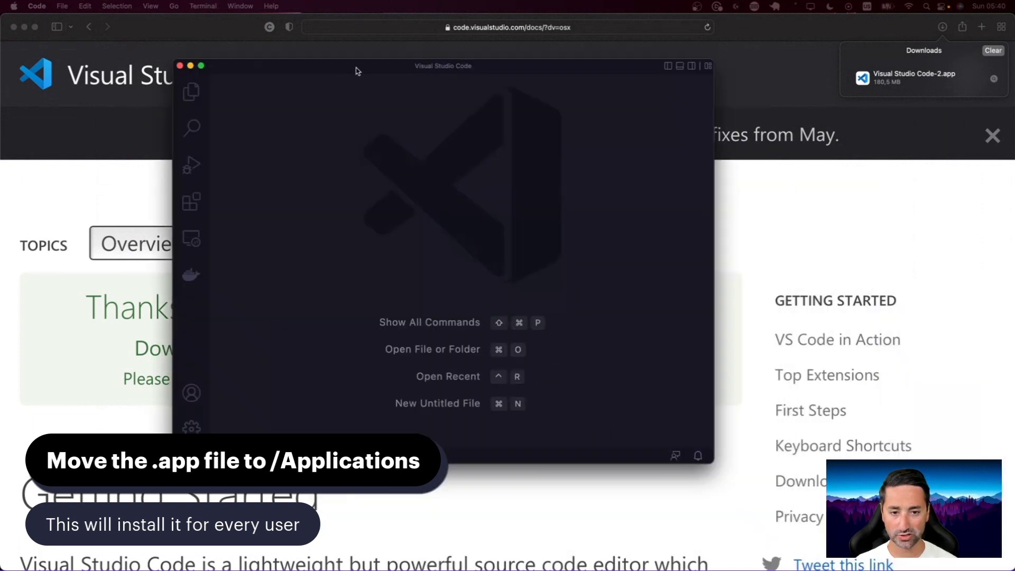
Step: Enlarge the Visual Studio Code window to fill the whole screen
drag(355, 68, 410, 62)
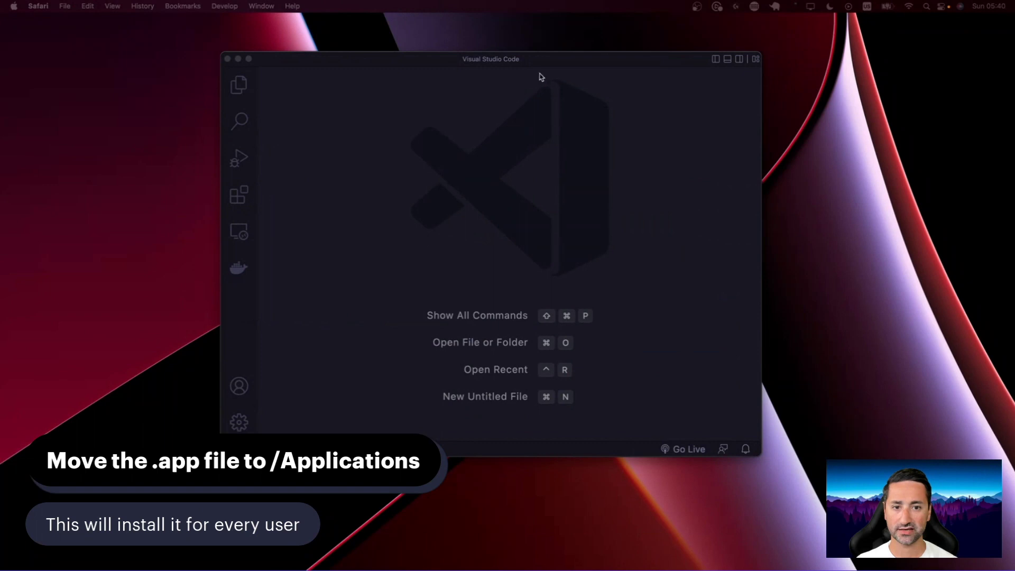
double_click(521, 59)
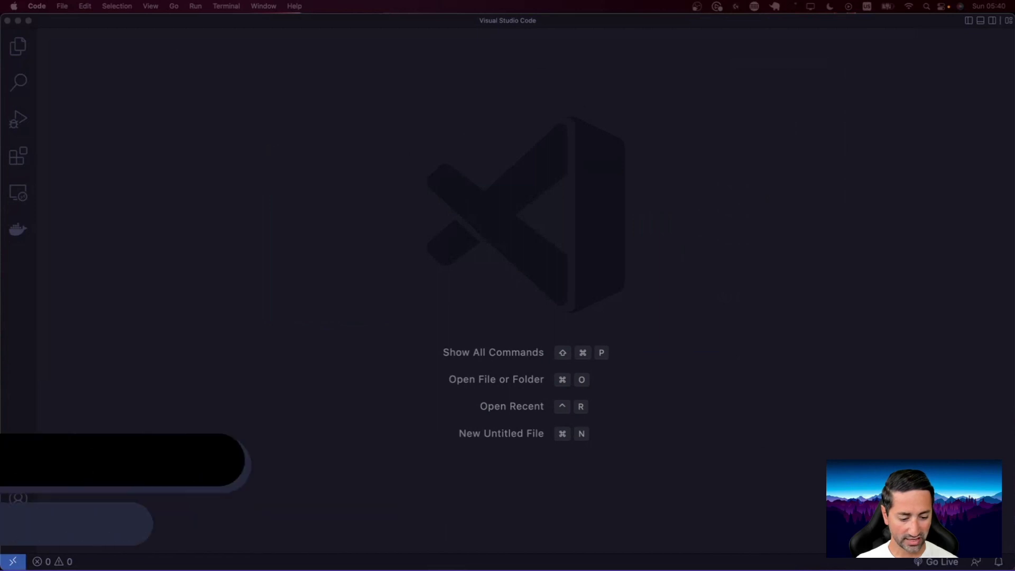
click(463, 180)
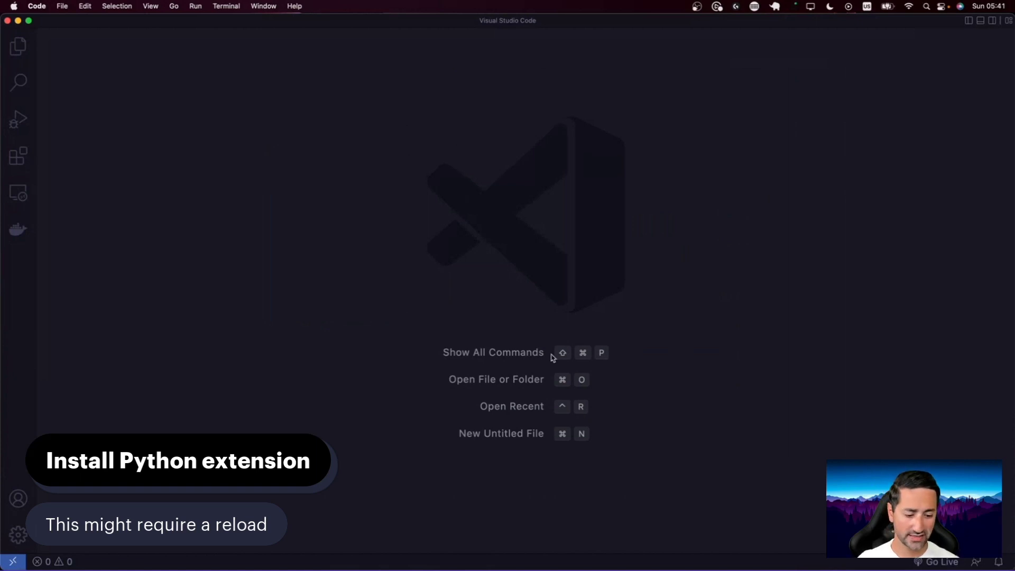
Step: Search the extensions marketplace for "python" and open the details of Microsoft's Python extension
click(21, 165)
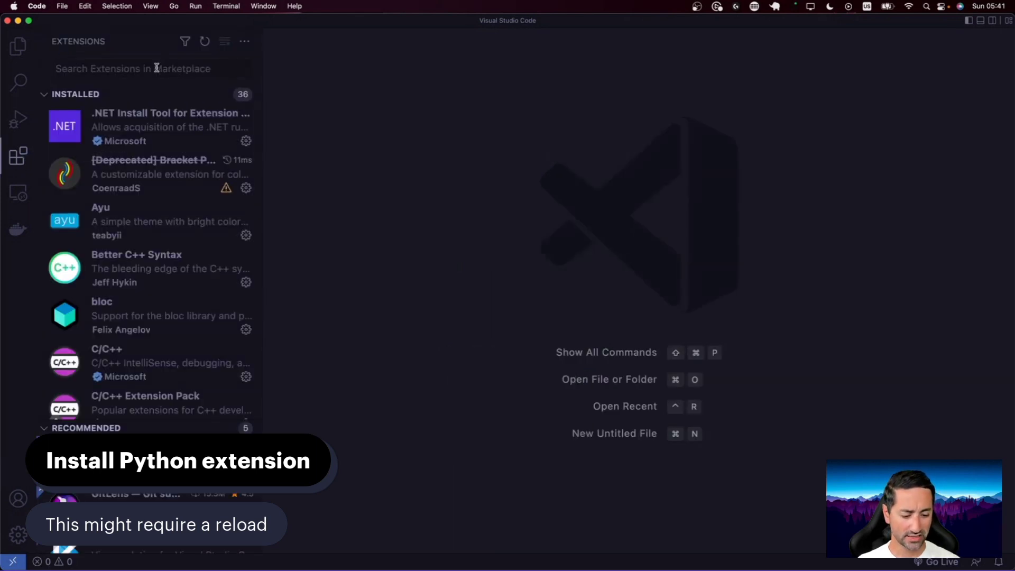
text(ptrghib)
key(BackSpace)
key(BackSpace)
key(BackSpace)
text(ython)
key(BackSpace)
key(BackSpace)
key(BackSpace)
key(BackSpace)
text(thon)
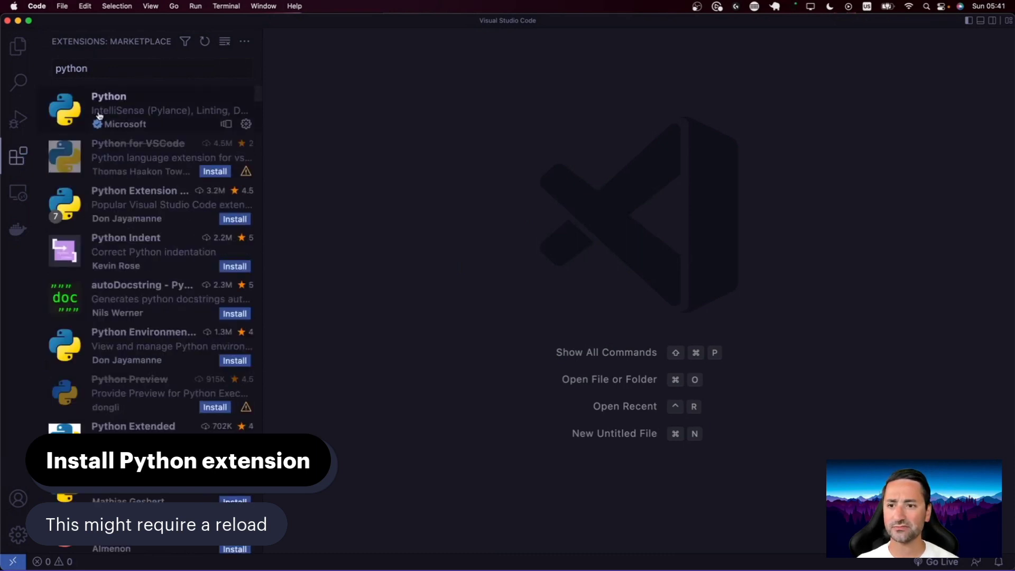
click(118, 112)
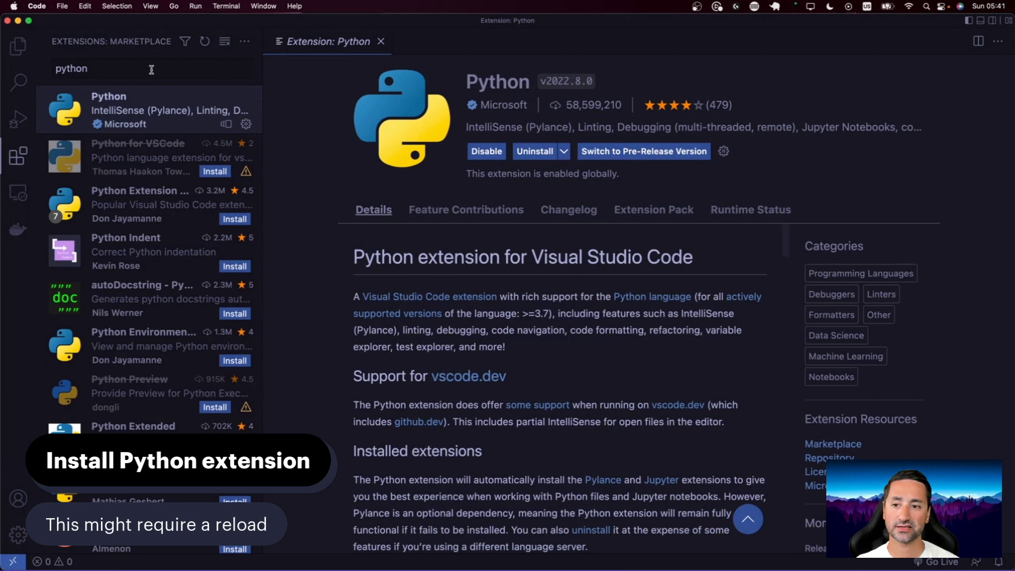
mouse_move(123, 109)
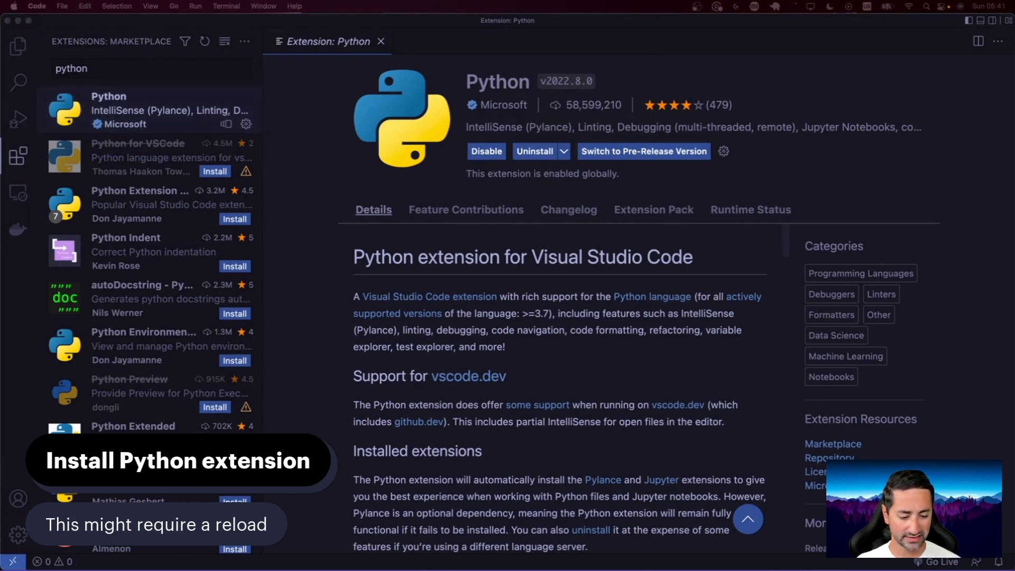
Step: Search the marketplace for "rust analyzer" and view the details of the deprecated Rust extension and of rust-analyzer
click(96, 68)
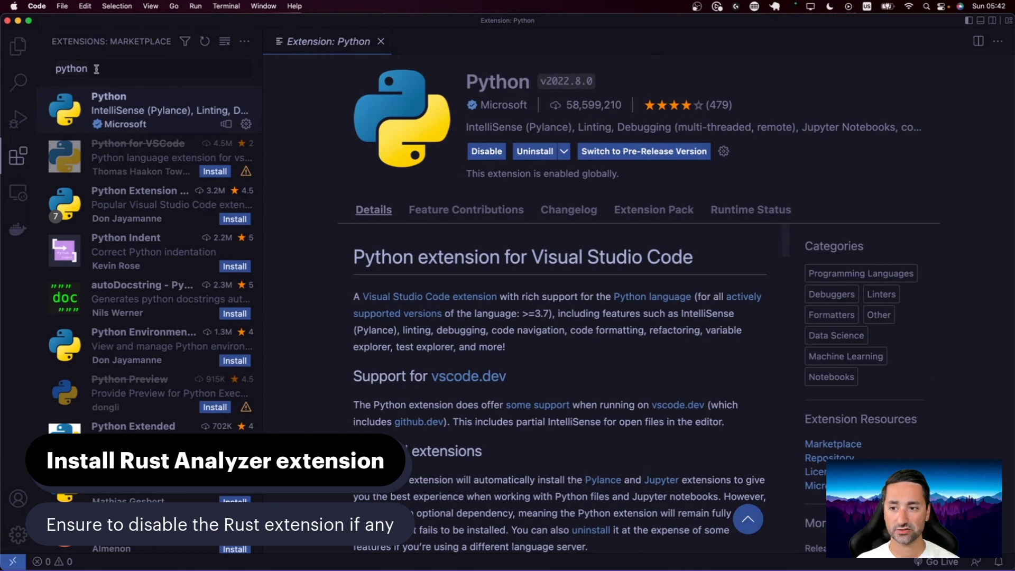
key(BackSpace)
key(BackSpace)
key(BackSpace)
key(BackSpace)
key(BackSpace)
key(BackSpace)
text(rust a)
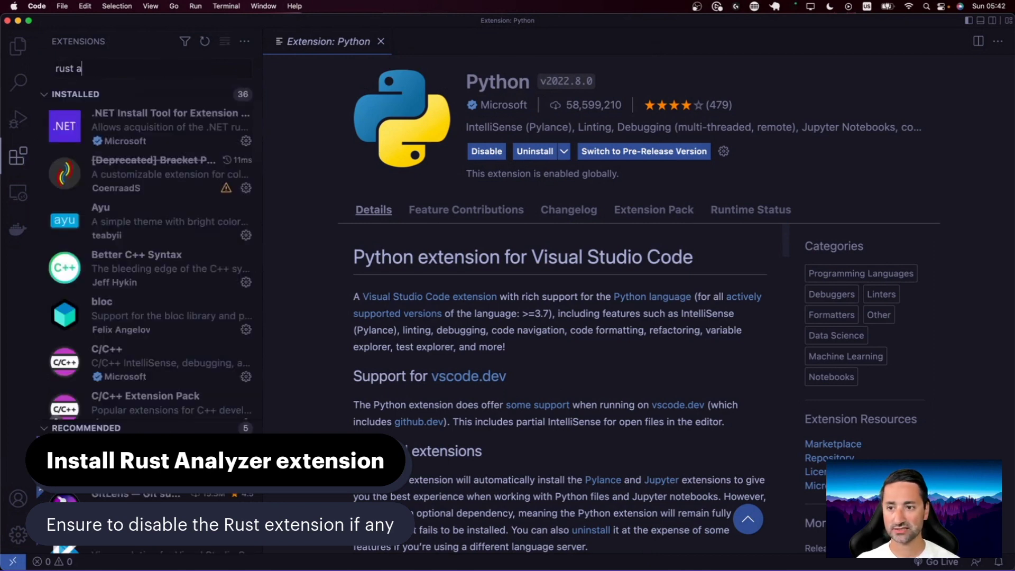
text(nalytzer)
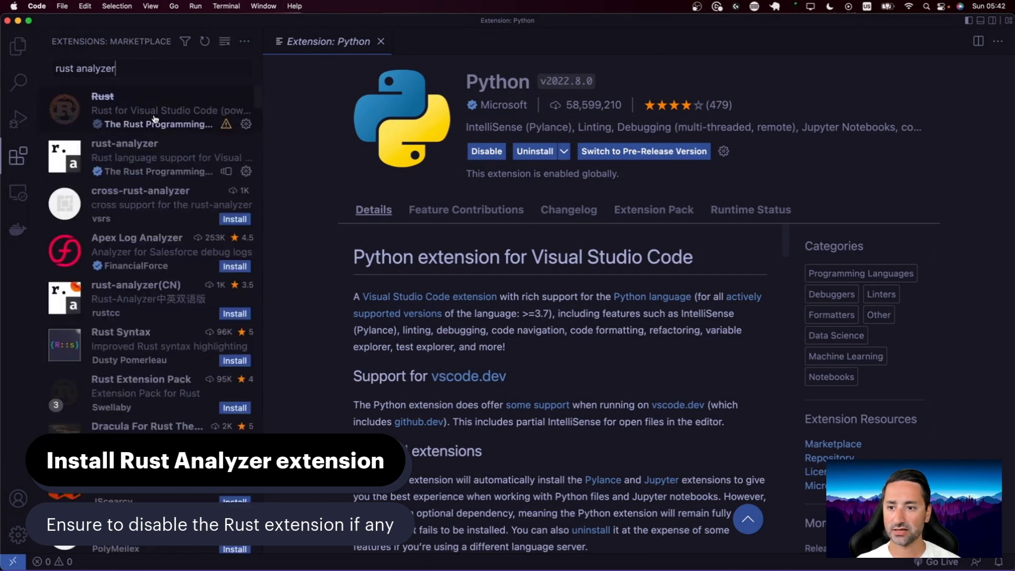
click(141, 109)
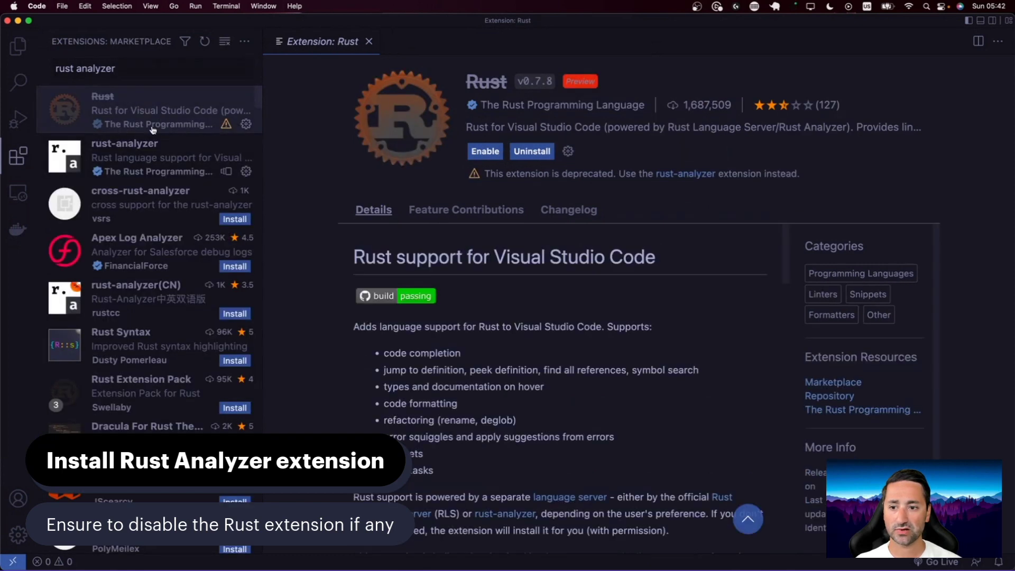
click(127, 159)
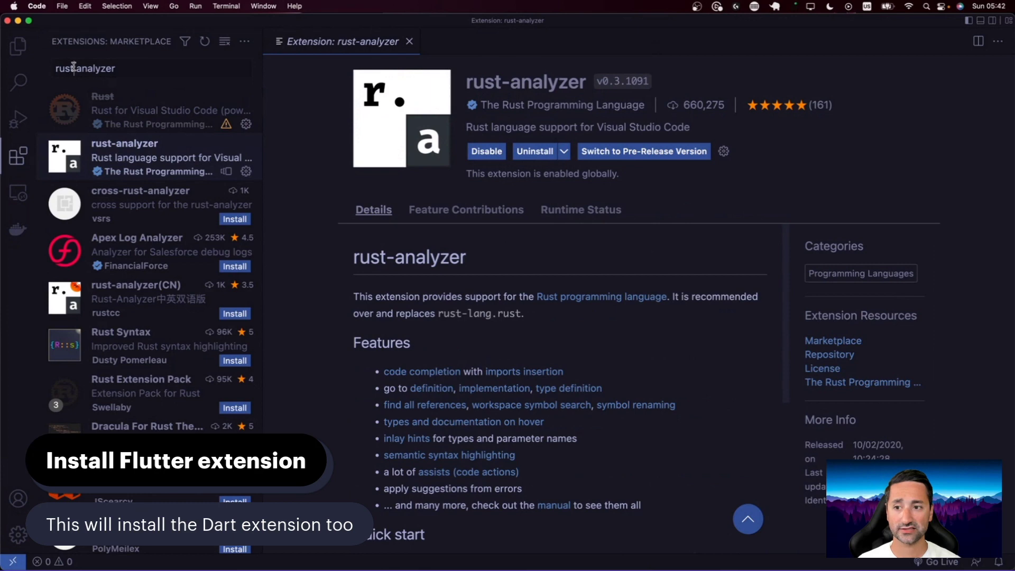
Step: Search the marketplace for "flutter" and open the details of the Flutter extension by Dart Code
key(super+a)
key(BackSpace)
text(flutter)
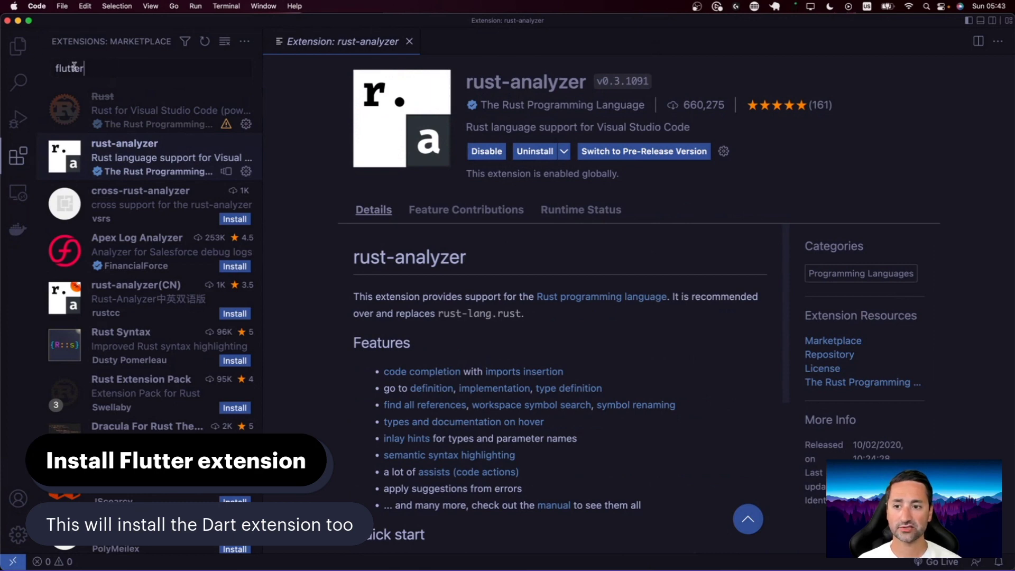
click(137, 105)
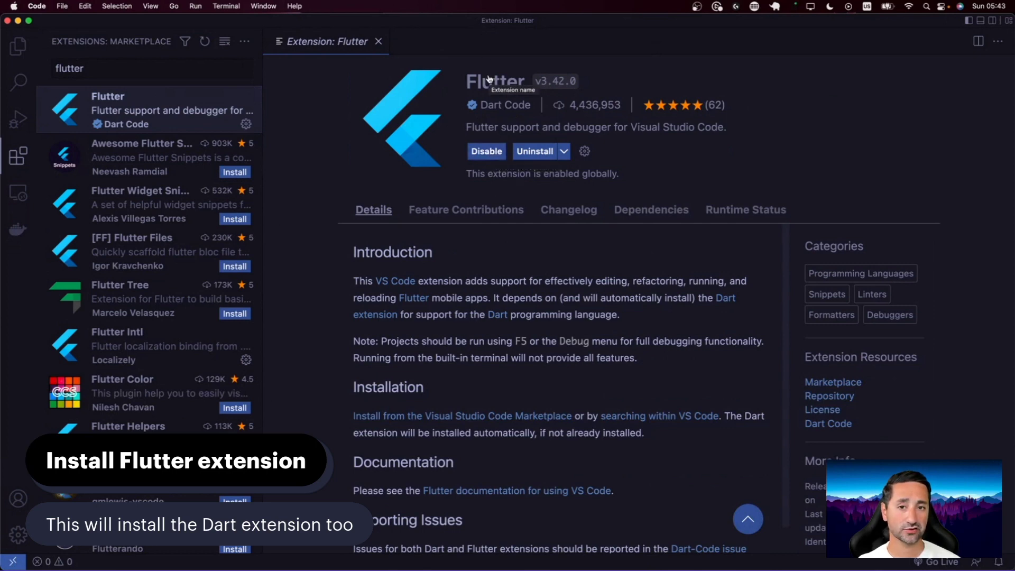
Step: Search the marketplace for "dart" and open the details of the Dart extension by Dart Code
click(166, 70)
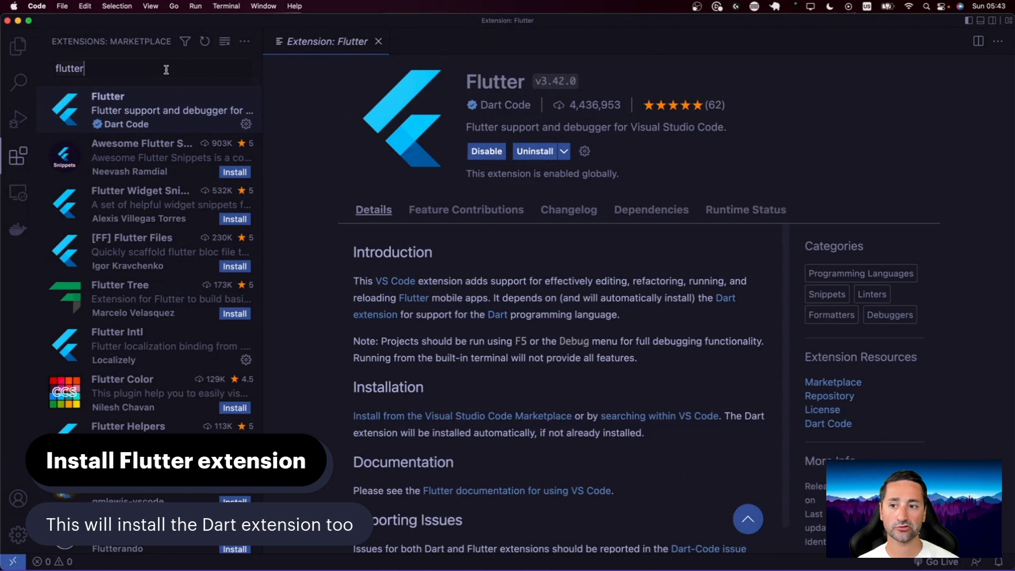
key(super+a)
text(dart)
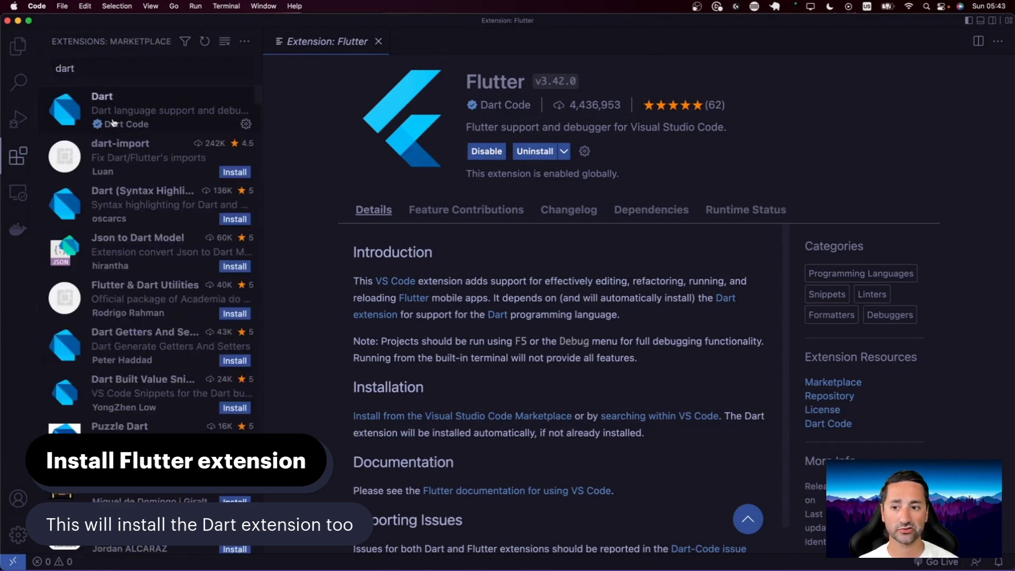
click(172, 99)
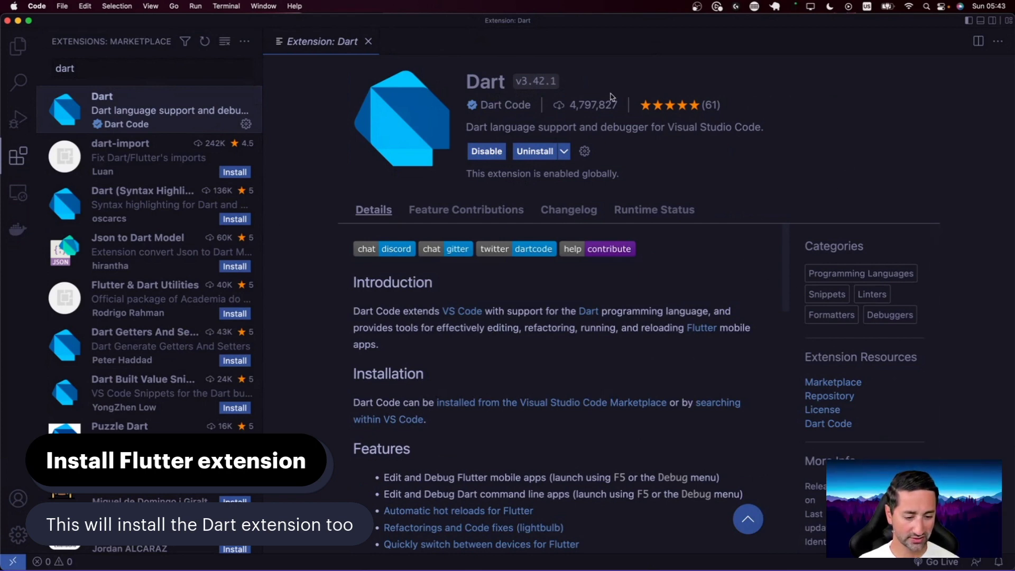
Step: Close the Dart extension page and collapse the side bar to leave an empty editor window
key(super+w)
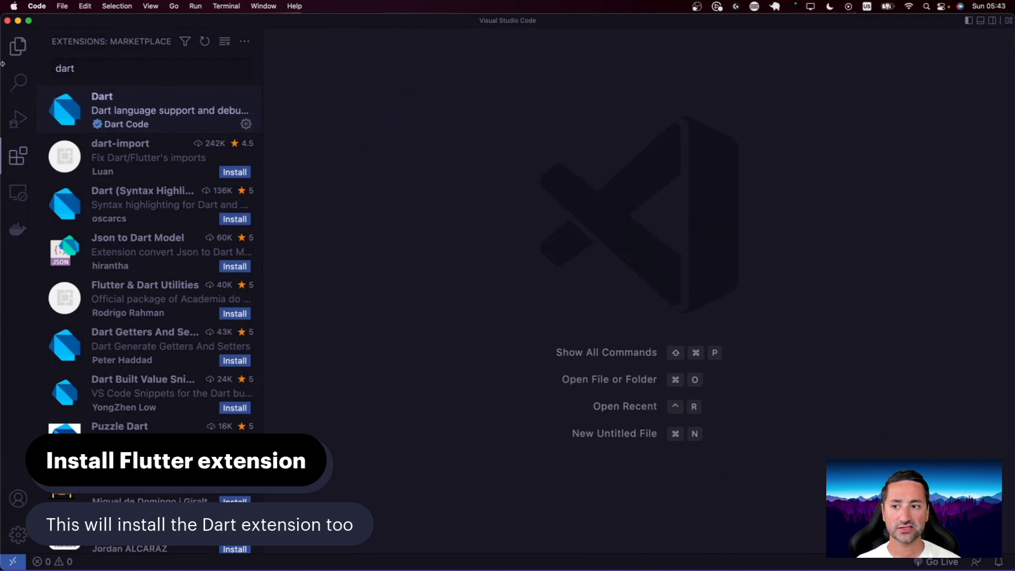
click(21, 47)
click(30, 59)
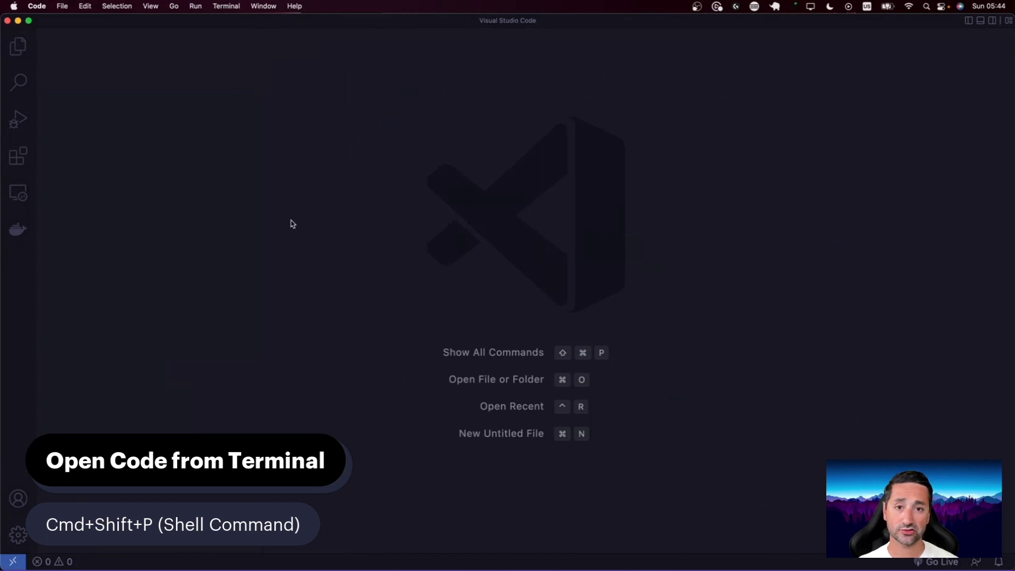
Step: Find the "shell command" entries among the editor commands and run Shell Command: Install 'code' command in PATH
key(super+shift+p)
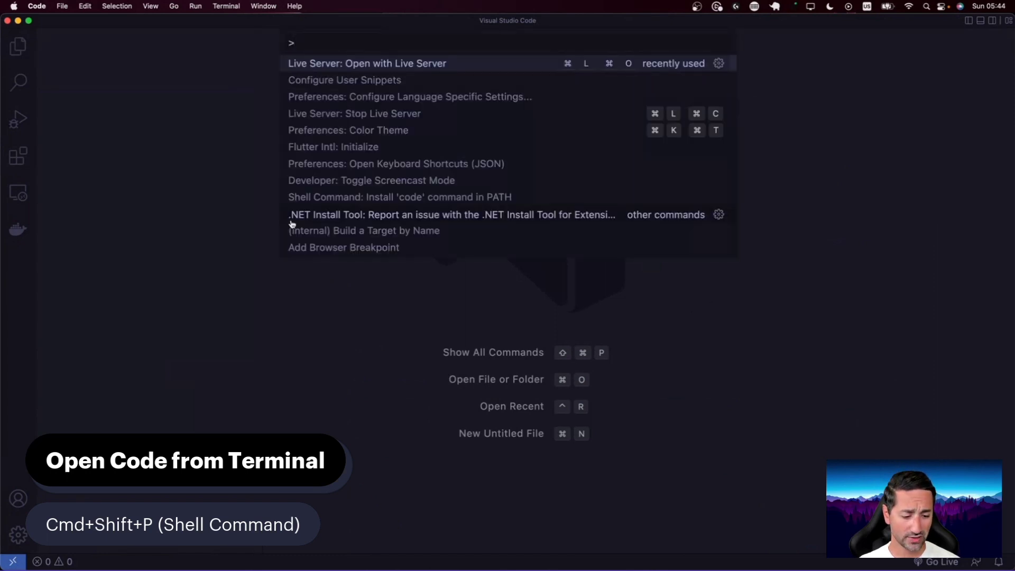
text(shell command)
key(Down)
key(Up)
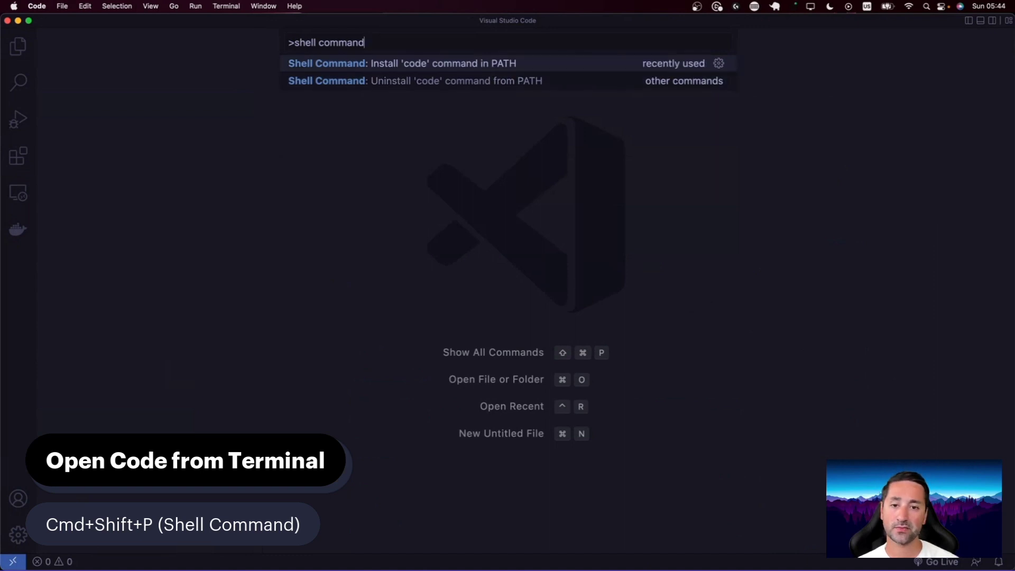
key(Down)
key(Up)
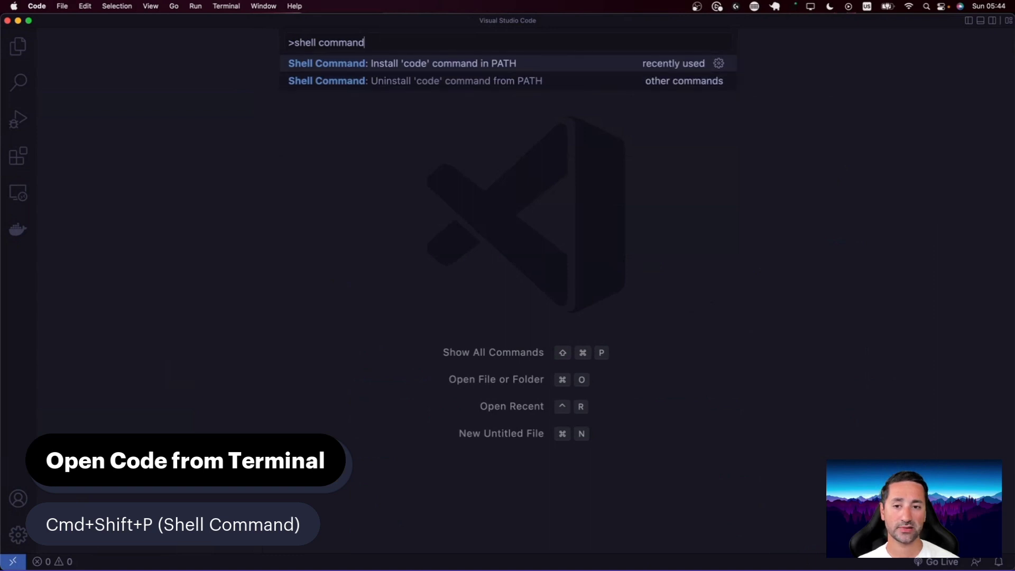
key(Down)
key(Up)
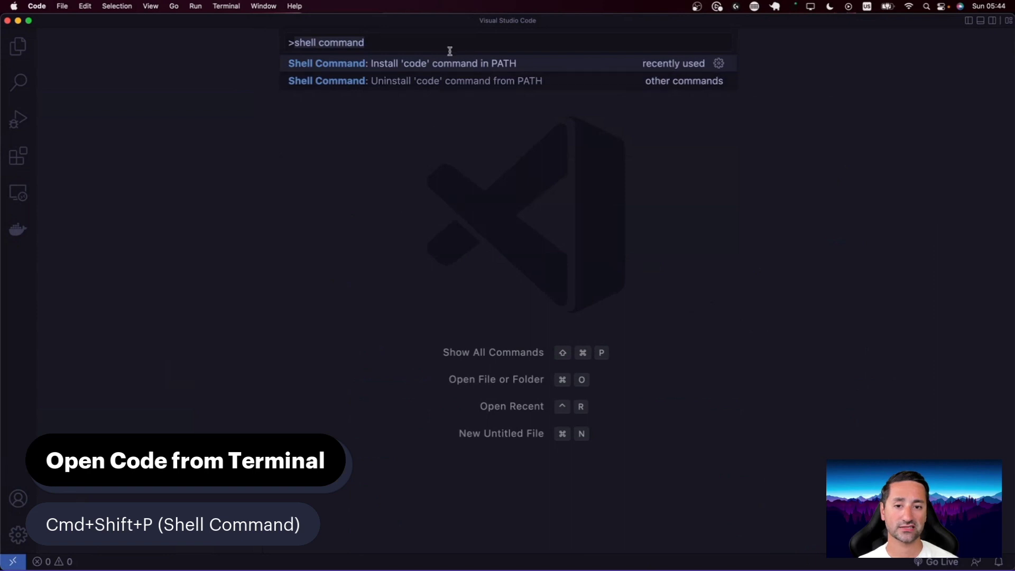
key(Return)
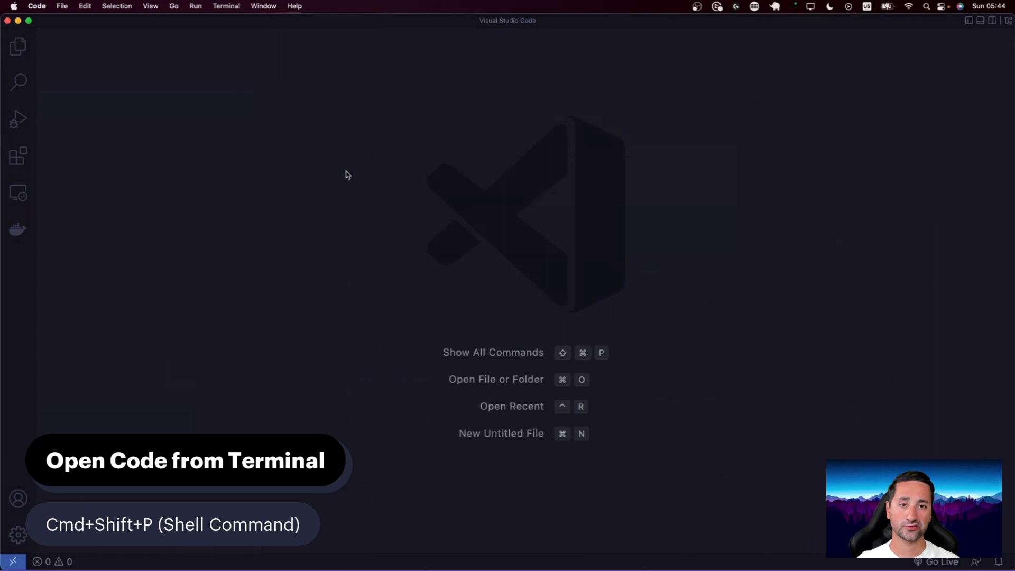
click(328, 213)
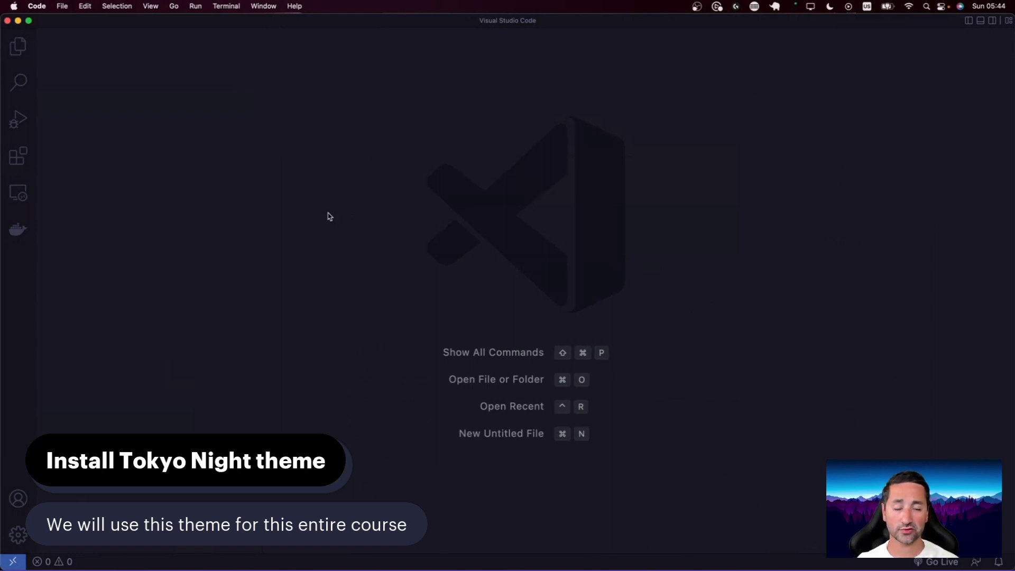
Step: Search the extension marketplace for "tokyo night" and open the details of the Tokyo Night theme by enkia
click(18, 156)
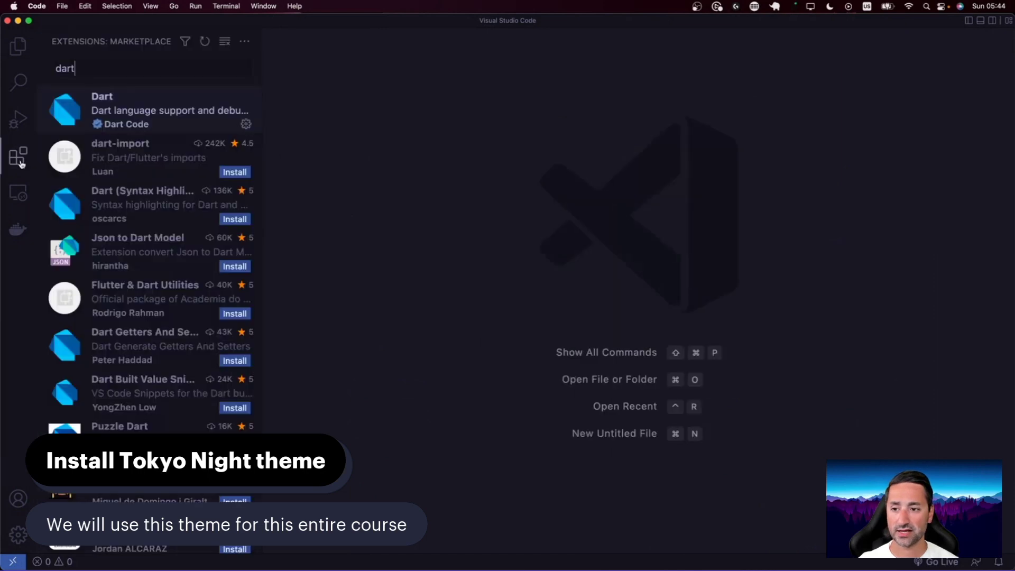
click(111, 70)
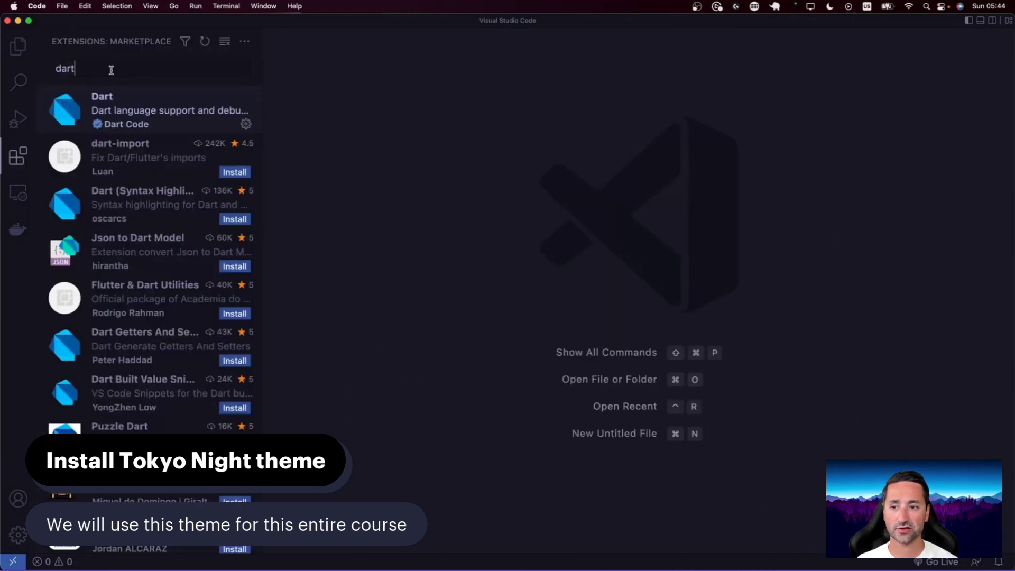
key(BackSpace)
key(BackSpace)
key(BackSpace)
key(BackSpace)
text(tokyo night)
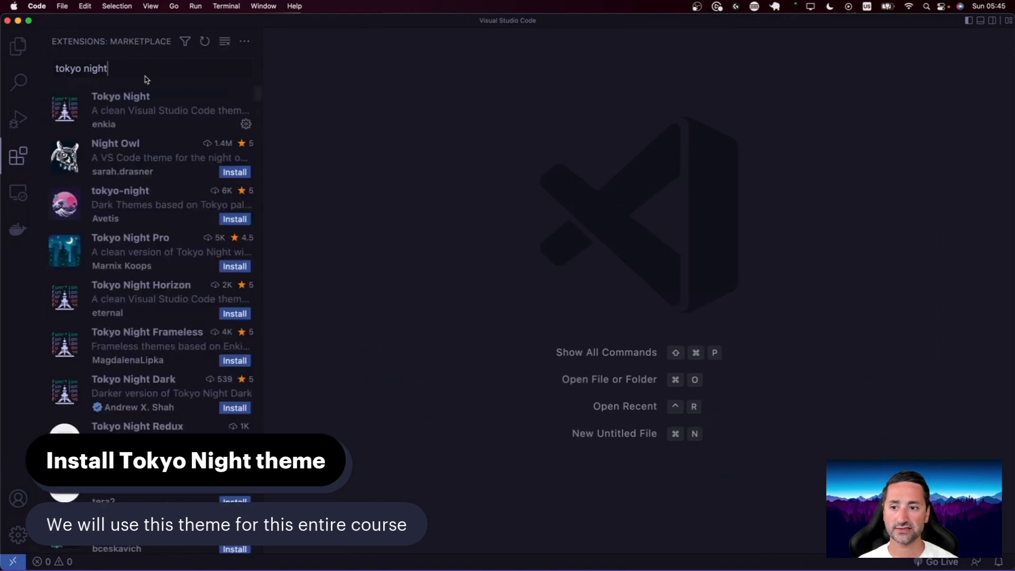
click(137, 106)
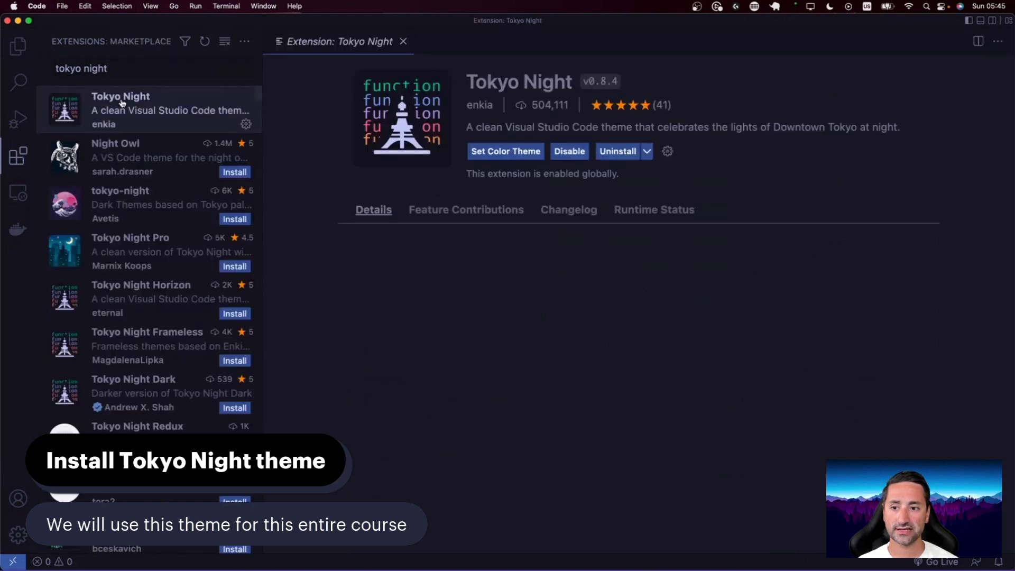